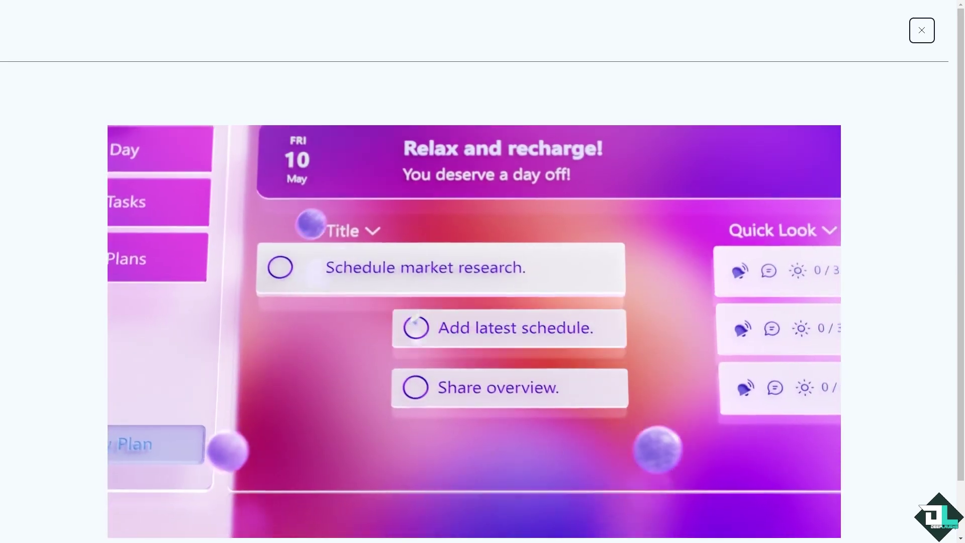
Dismiss the promo video and start the free Planner trial to reach the web app
{"action": "key", "text": "Escape"}
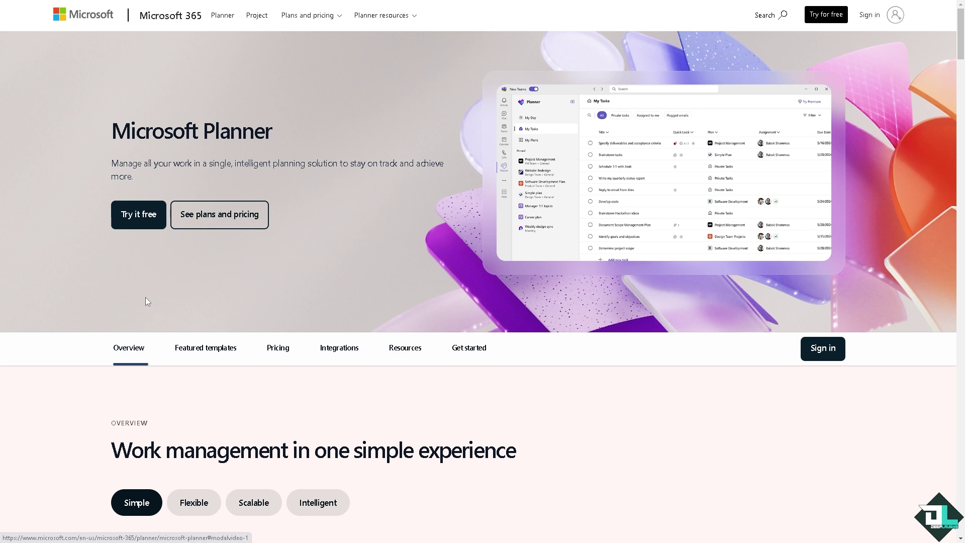
{"action": "left_click", "coordinate": [143, 215]}
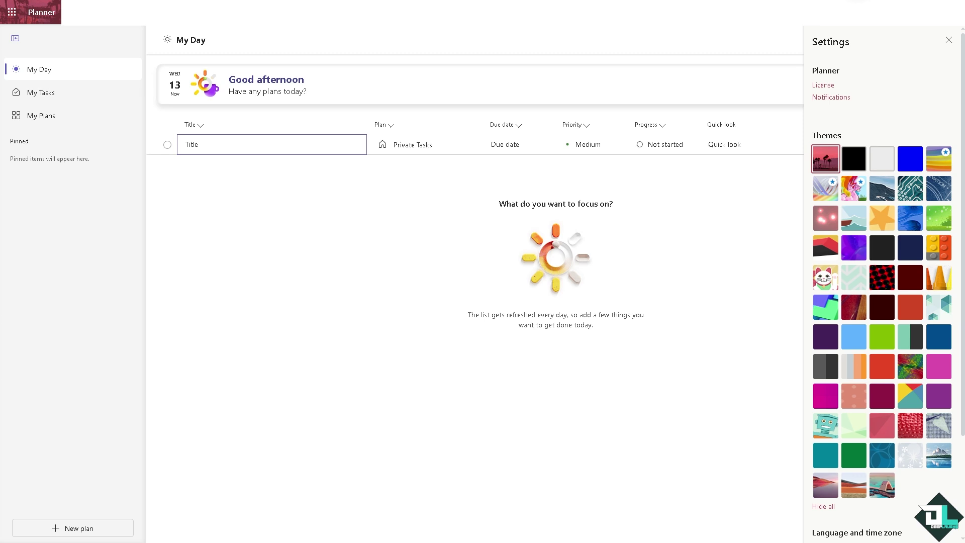
Switch to the My Plans list and dismiss the Settings panel
{"action": "left_click", "coordinate": [68, 121]}
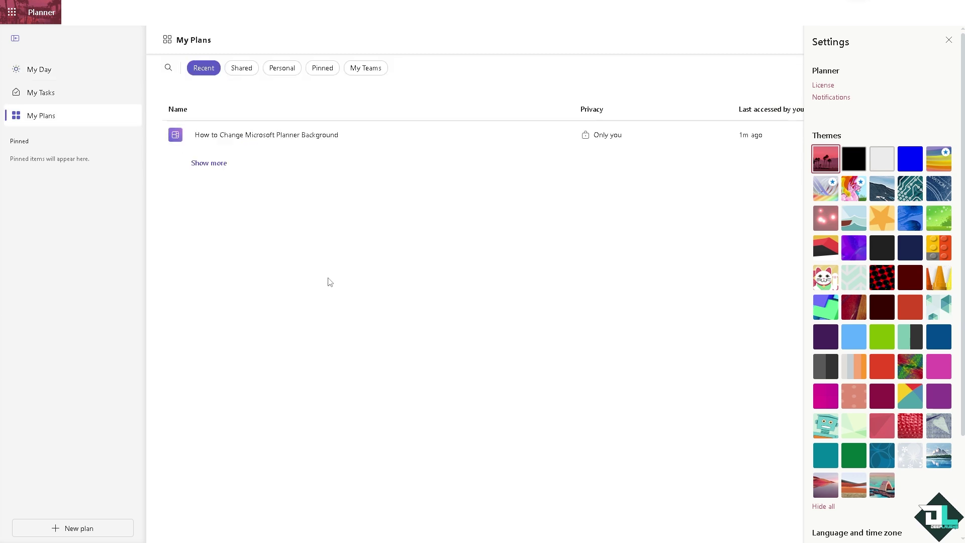
{"action": "left_click", "coordinate": [948, 40]}
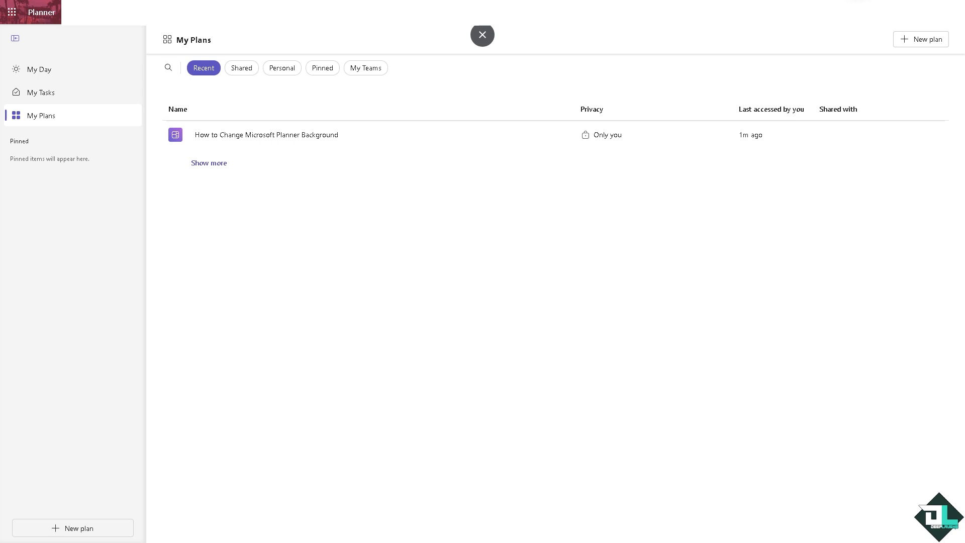
In Settings, try the black and light grey themes, then apply the dark landscape theme
{"action": "left_click", "coordinate": [923, 12]}
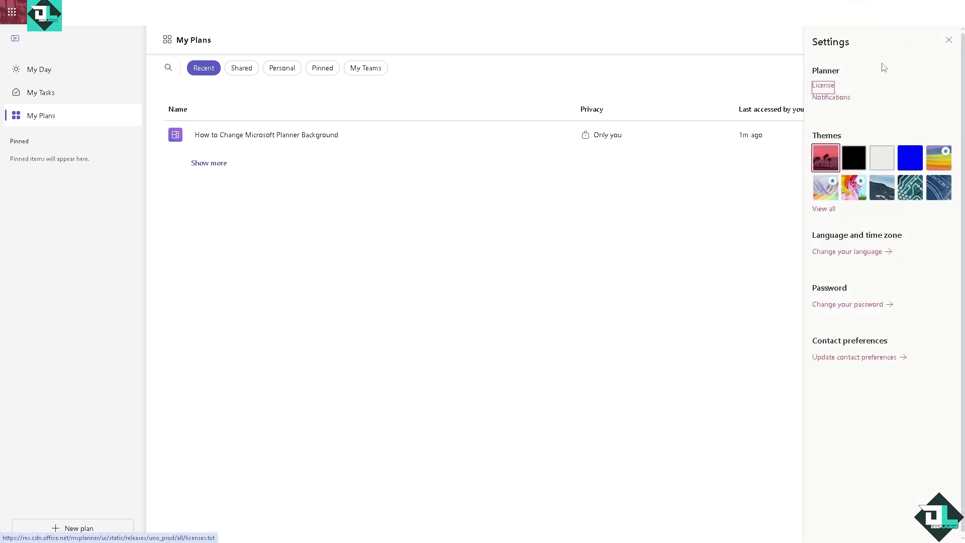
{"action": "left_click", "coordinate": [850, 160]}
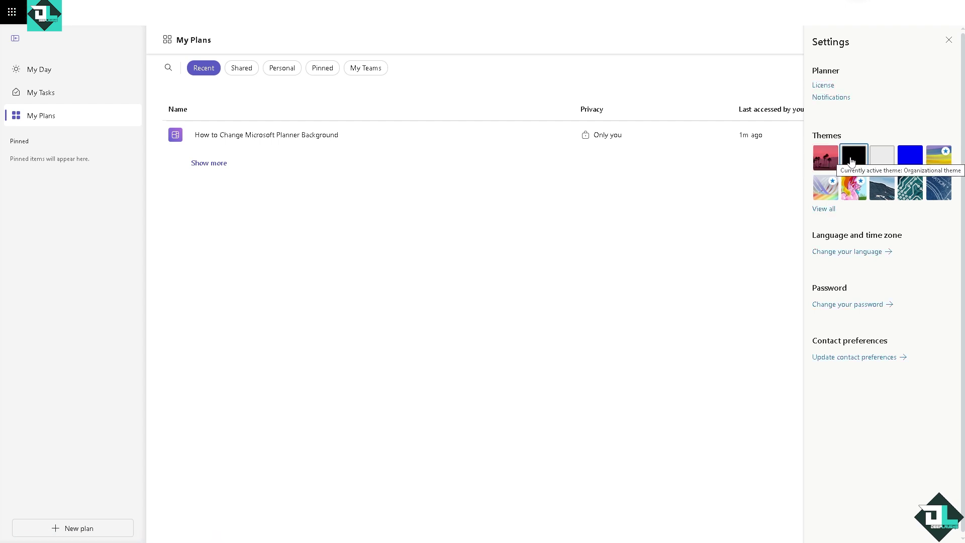
{"action": "left_click", "coordinate": [883, 158]}
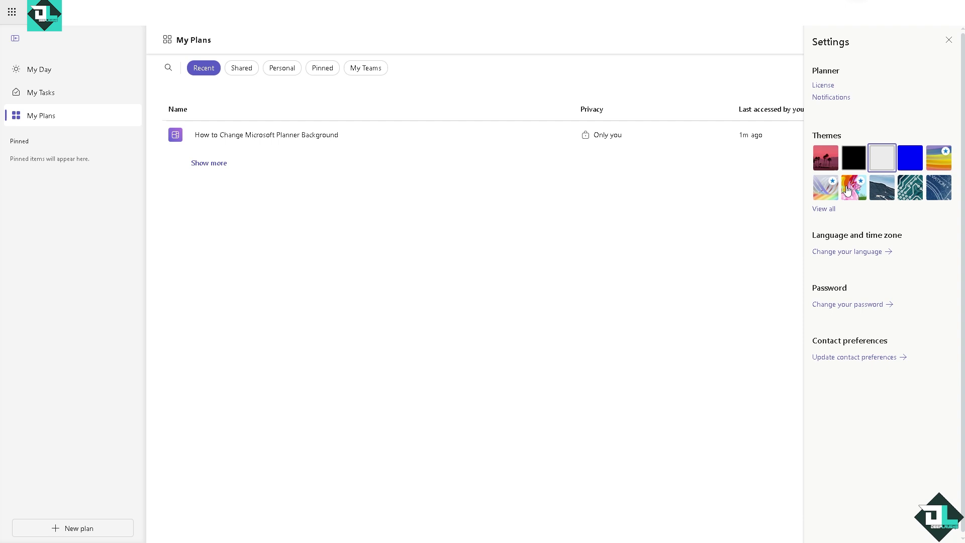
{"action": "left_click", "coordinate": [883, 193]}
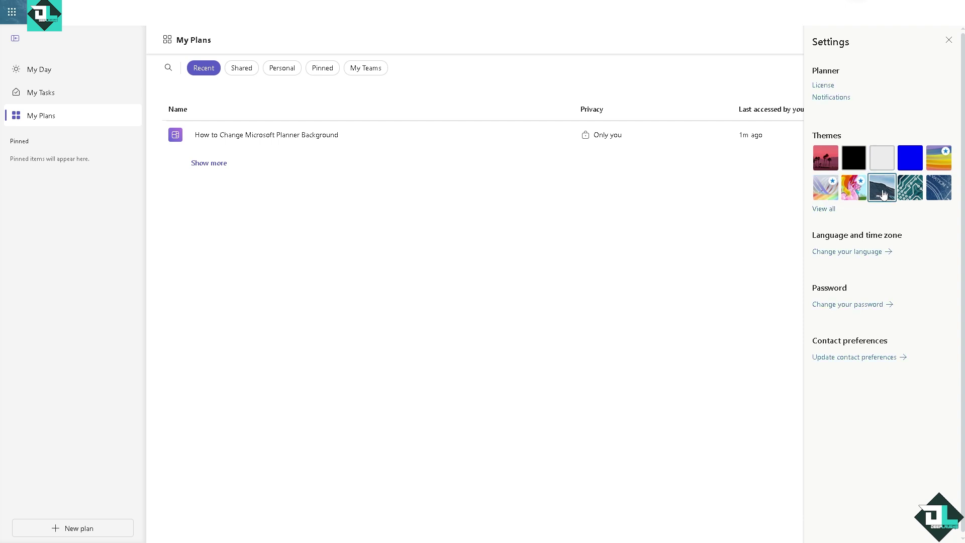
Expand all themes and try pink, red-black, purple, grey, checkered, maroon, magenta and red knit
{"action": "left_click", "coordinate": [825, 211]}
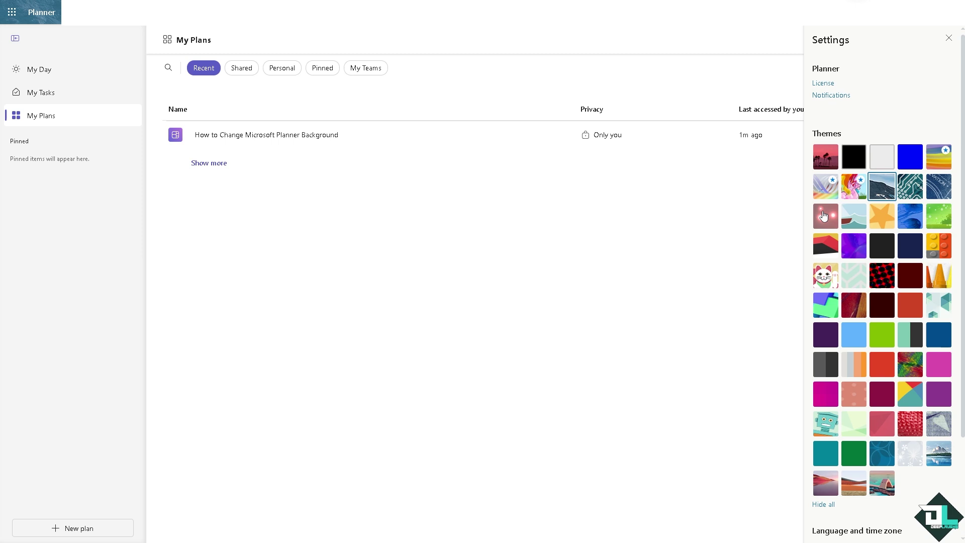
{"action": "left_click", "coordinate": [822, 218]}
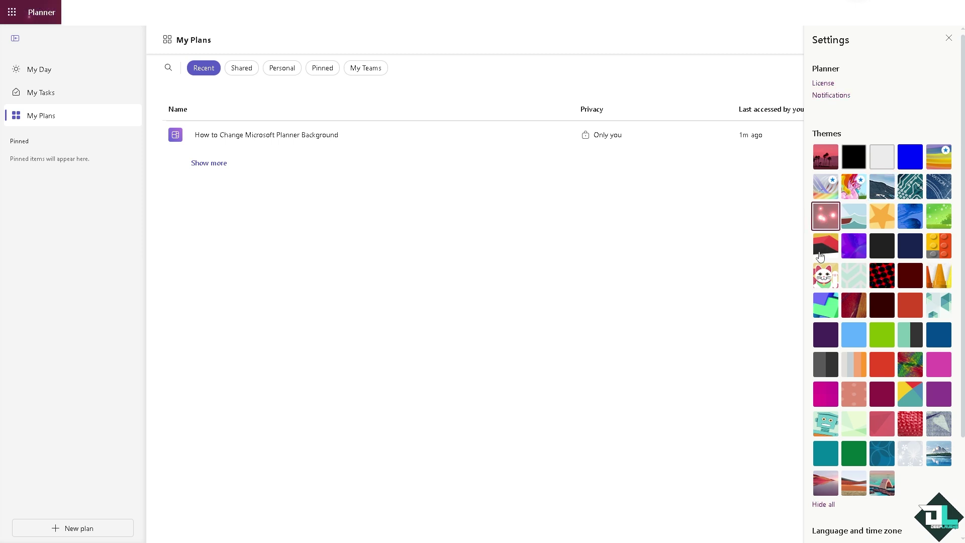
{"action": "left_click", "coordinate": [829, 256]}
{"action": "left_click", "coordinate": [853, 257]}
{"action": "left_click", "coordinate": [884, 251]}
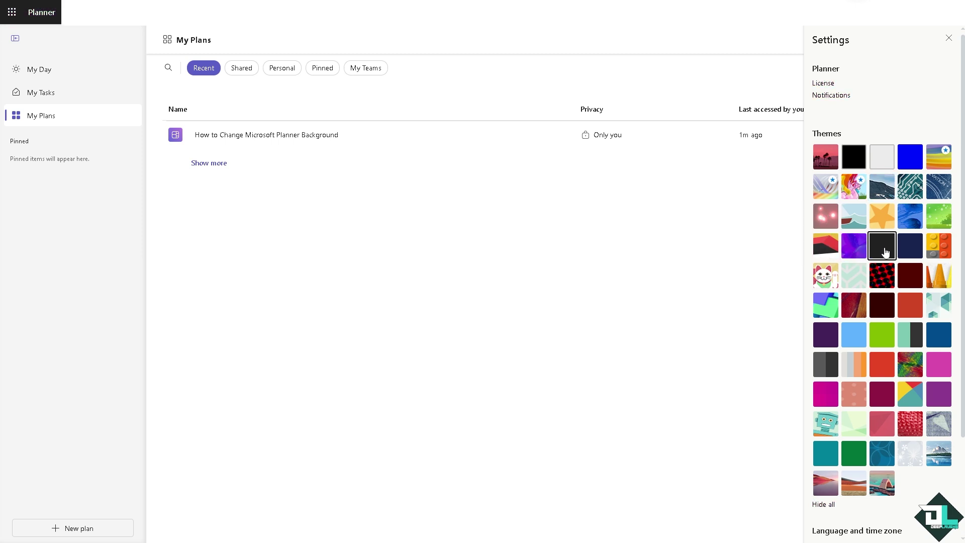
{"action": "left_click", "coordinate": [884, 279]}
{"action": "left_click", "coordinate": [889, 308]}
{"action": "left_click", "coordinate": [860, 317]}
{"action": "left_click", "coordinate": [826, 335]}
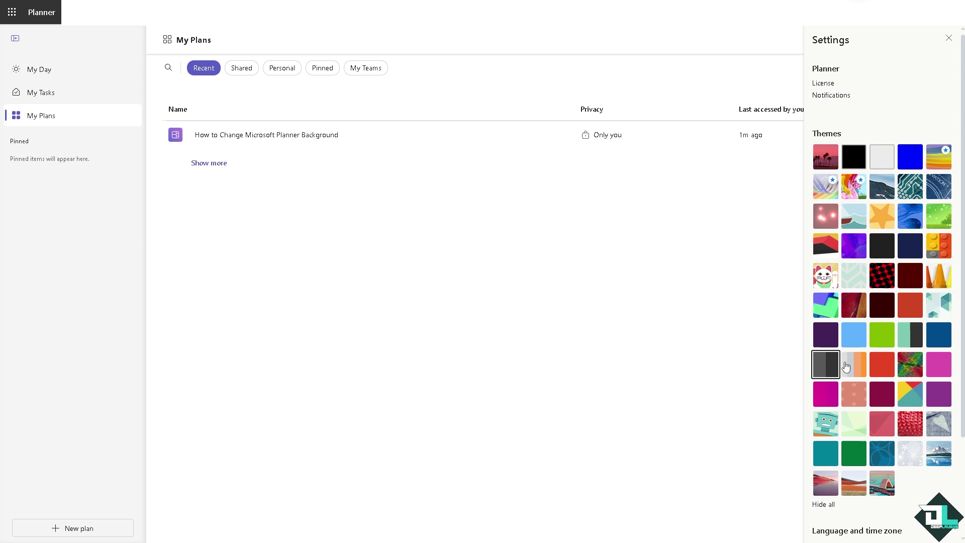
{"action": "left_click", "coordinate": [849, 370]}
{"action": "left_click", "coordinate": [858, 396]}
{"action": "left_click", "coordinate": [820, 402]}
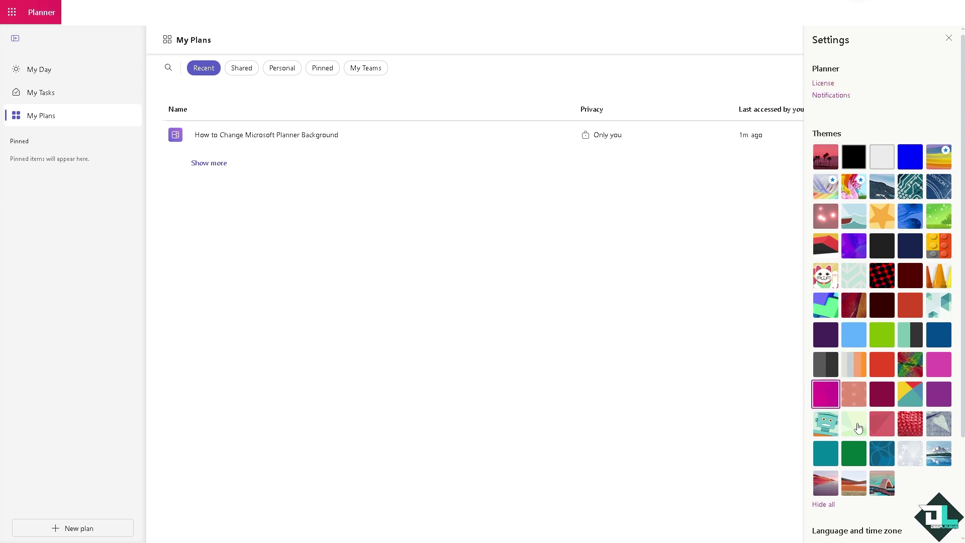
{"action": "left_click", "coordinate": [855, 424]}
{"action": "left_click", "coordinate": [902, 425]}
Retry navy, maroon, checkered, purple, grey-orange, magenta and pink, ending on the multicolour theme
{"action": "scroll", "coordinate": [874, 469], "scroll_direction": "down", "scroll_amount": 3}
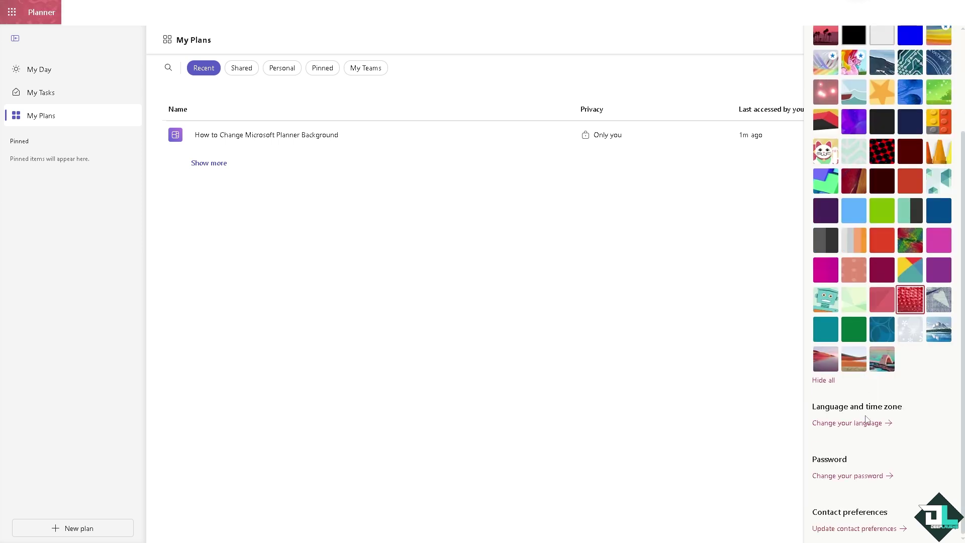
{"action": "scroll", "coordinate": [863, 387], "scroll_direction": "up", "scroll_amount": 3}
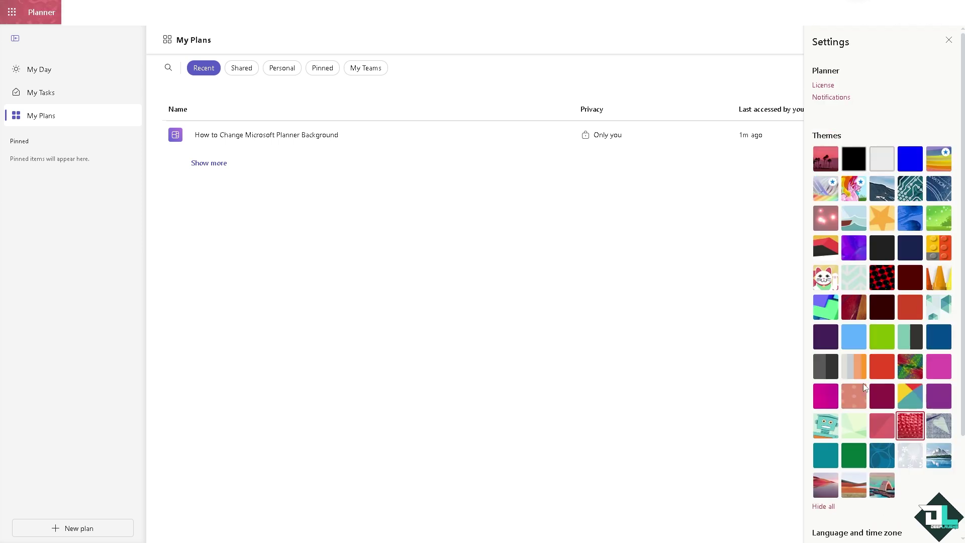
{"action": "left_click", "coordinate": [909, 249]}
{"action": "left_click", "coordinate": [911, 280]}
{"action": "left_click", "coordinate": [882, 277]}
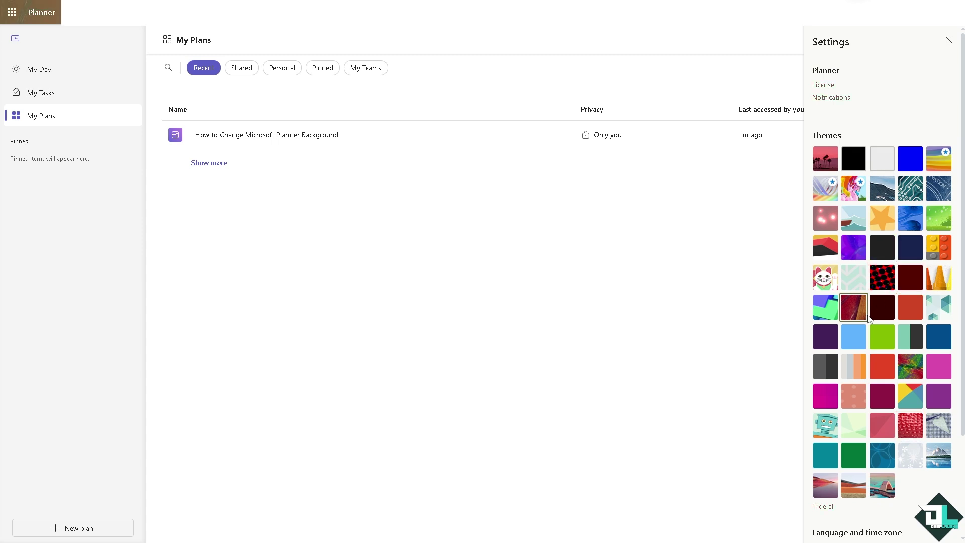
{"action": "left_click", "coordinate": [830, 343]}
{"action": "left_click", "coordinate": [846, 362]}
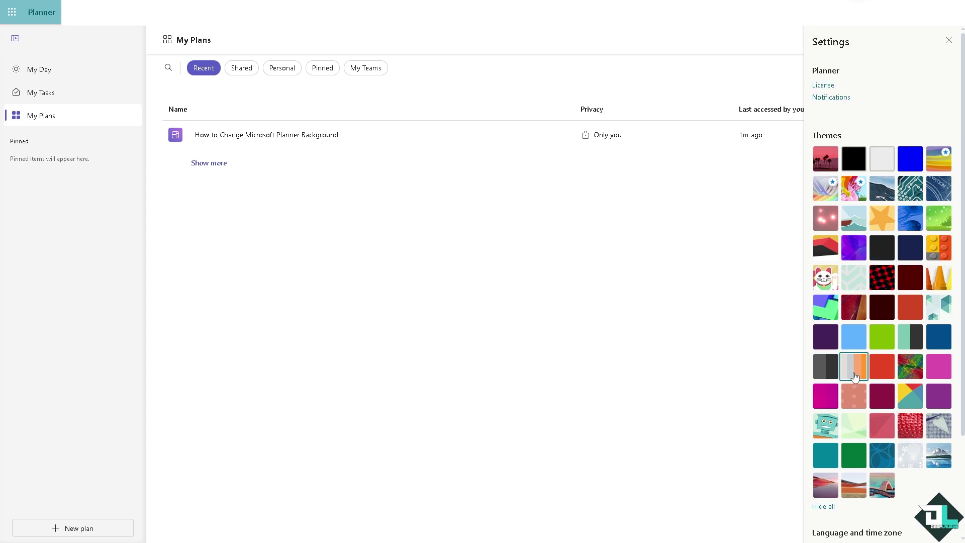
{"action": "left_click", "coordinate": [824, 402]}
{"action": "left_click", "coordinate": [945, 365]}
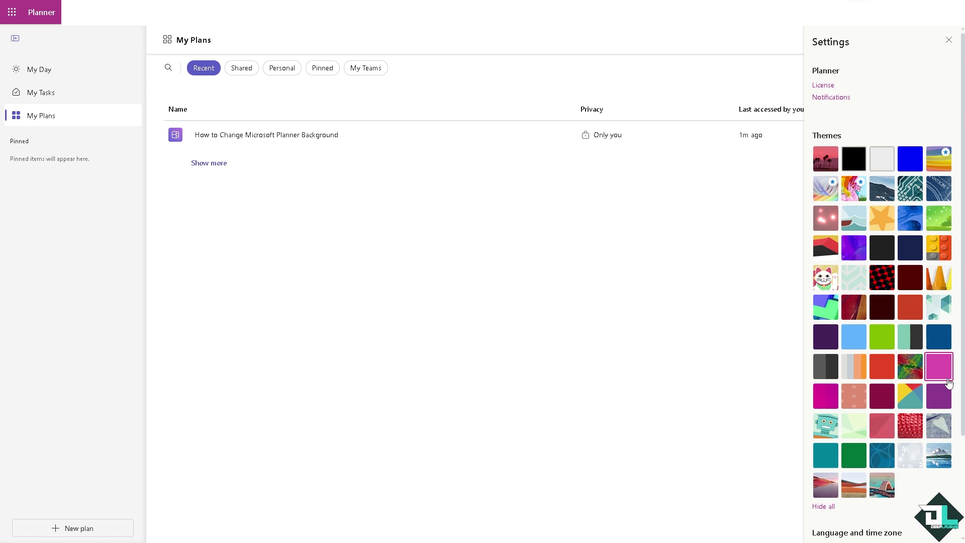
{"action": "left_click", "coordinate": [939, 396]}
{"action": "left_click", "coordinate": [909, 397]}
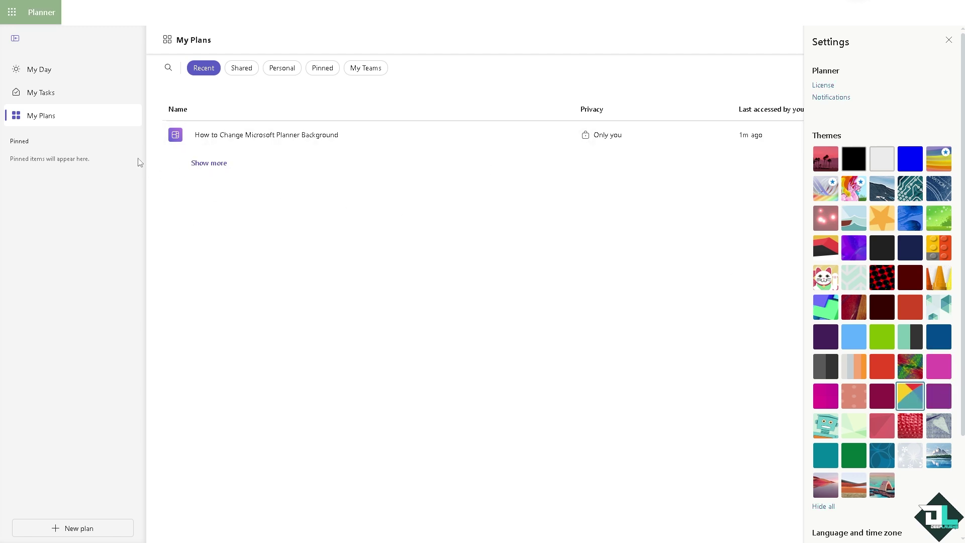
Go to My Day and preview yellow star, green-blue geometric, red and teal geometric themes
{"action": "left_click", "coordinate": [42, 70]}
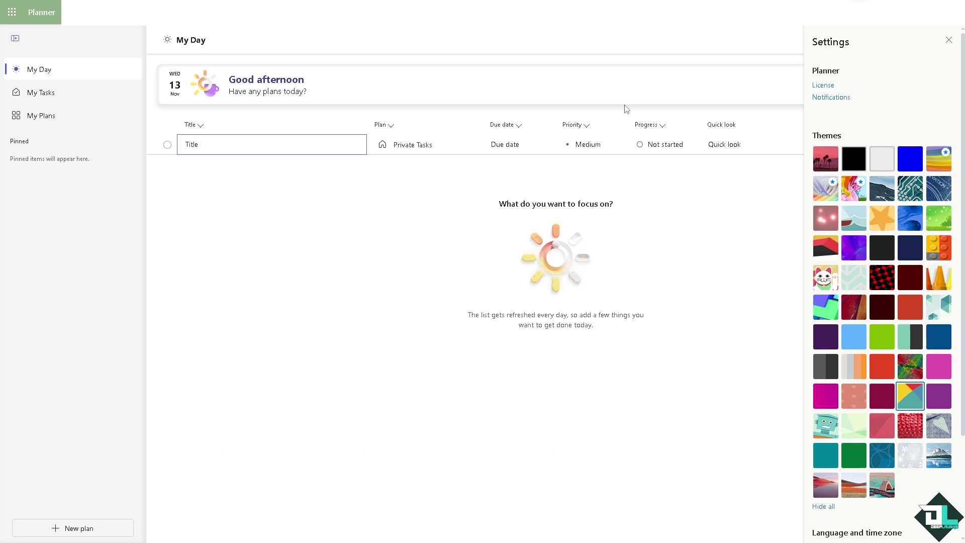
{"action": "left_click", "coordinate": [862, 220]}
{"action": "left_click", "coordinate": [882, 219]}
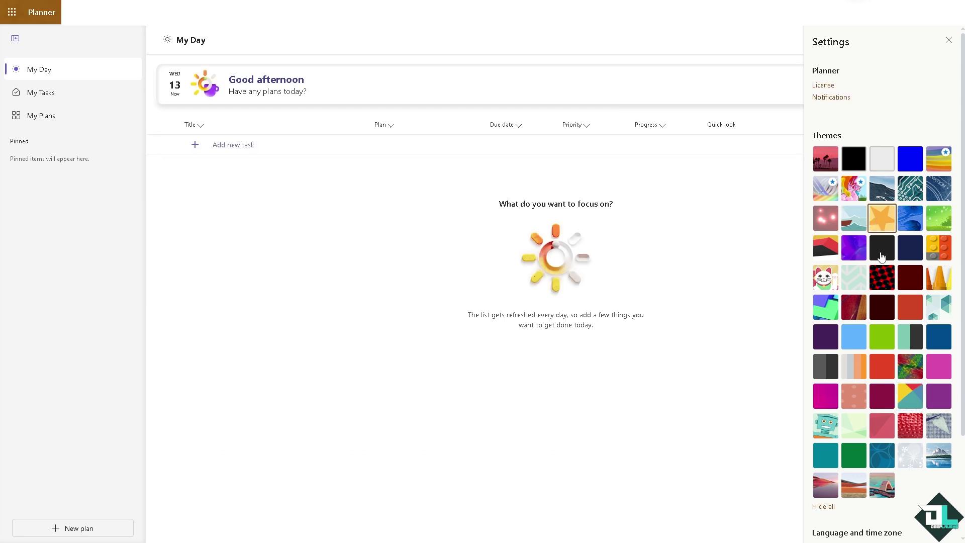
{"action": "left_click", "coordinate": [881, 249]}
{"action": "left_click", "coordinate": [854, 280]}
{"action": "left_click", "coordinate": [853, 336]}
{"action": "left_click", "coordinate": [825, 307]}
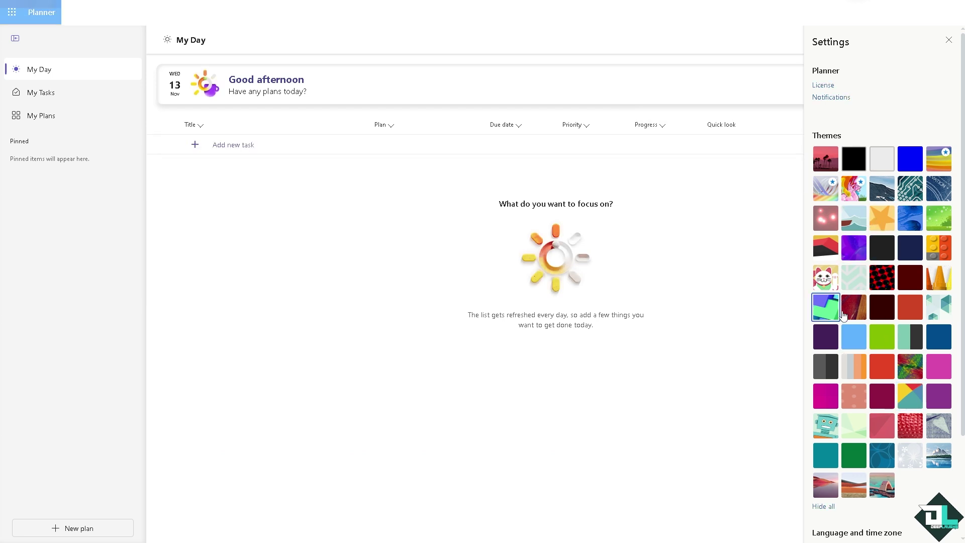
{"action": "left_click", "coordinate": [854, 307]}
{"action": "left_click", "coordinate": [882, 306]}
{"action": "left_click", "coordinate": [909, 307]}
{"action": "left_click", "coordinate": [939, 308]}
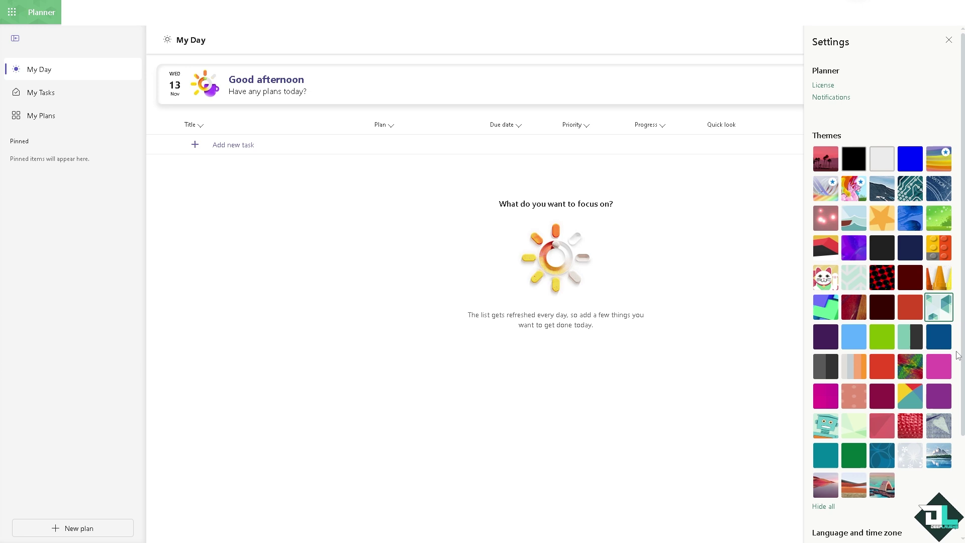
Try blue-grey patterned, snowflake, checkered, striped and robot themes, settling on the red textured theme
{"action": "left_click", "coordinate": [938, 366]}
{"action": "left_click", "coordinate": [910, 395]}
{"action": "left_click", "coordinate": [910, 425]}
{"action": "left_click", "coordinate": [938, 426]}
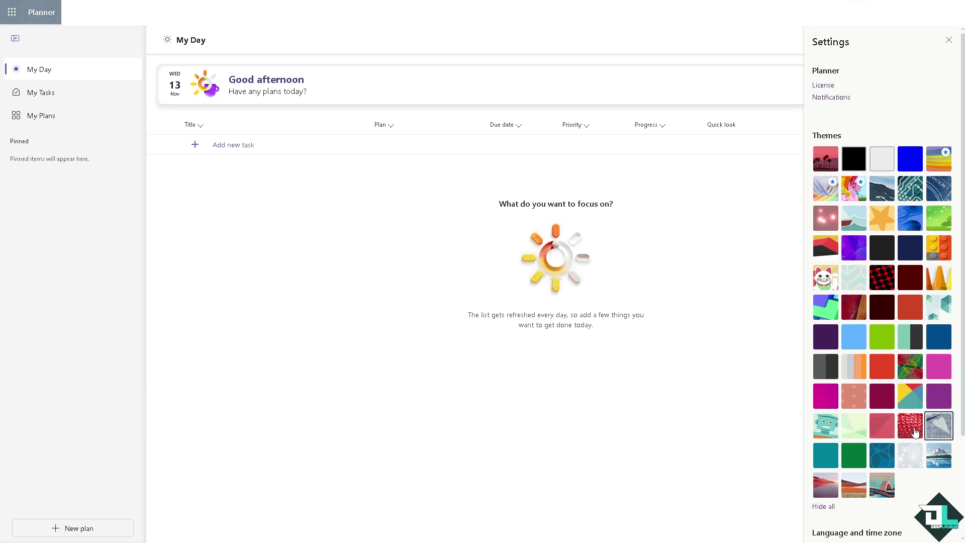
{"action": "left_click", "coordinate": [915, 432]}
{"action": "left_click", "coordinate": [939, 454]}
{"action": "left_click", "coordinate": [910, 455]}
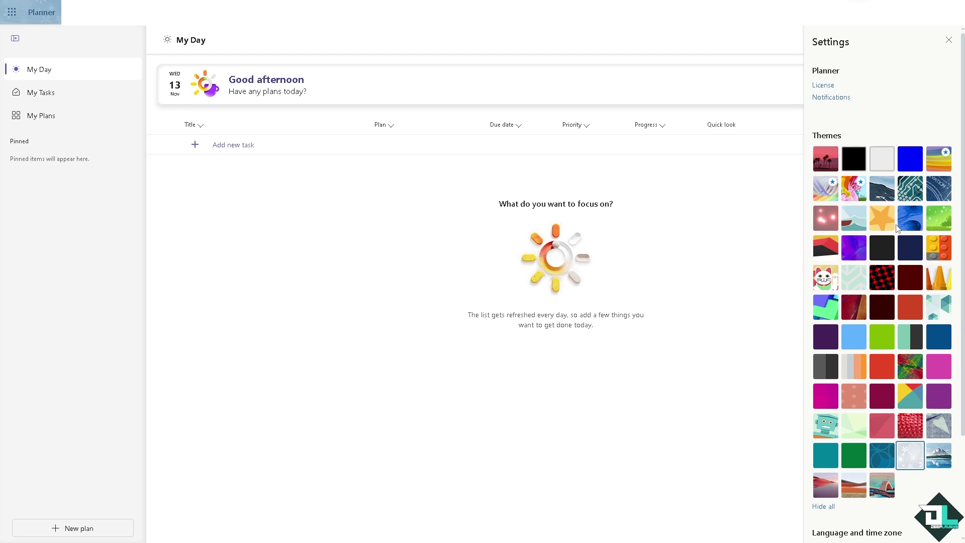
{"action": "left_click", "coordinate": [883, 285]}
{"action": "left_click", "coordinate": [862, 366]}
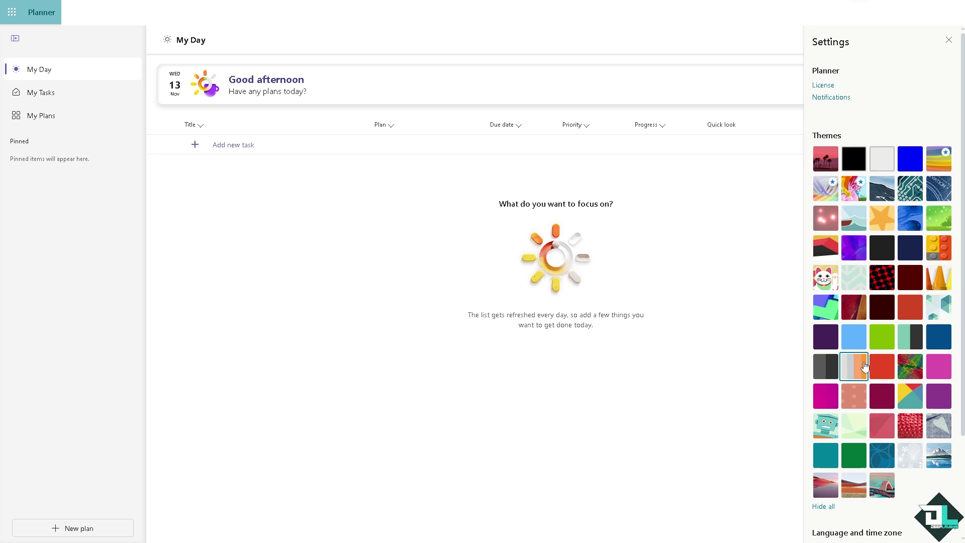
{"action": "left_click", "coordinate": [827, 425]}
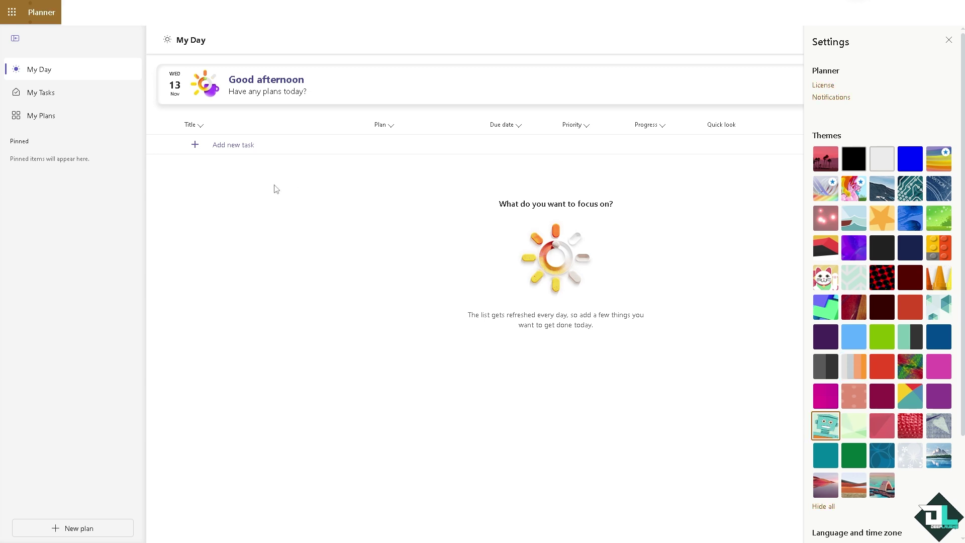
{"action": "left_click", "coordinate": [912, 424]}
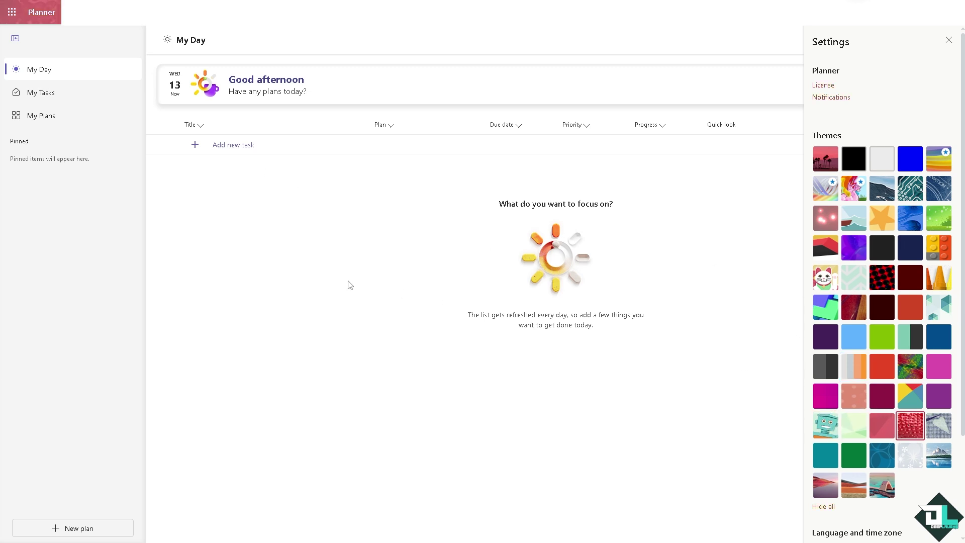
Open the 'How to Change Microsoft Planner Background' plan board with Settings closed, briefly viewing its task
{"action": "left_click", "coordinate": [58, 117]}
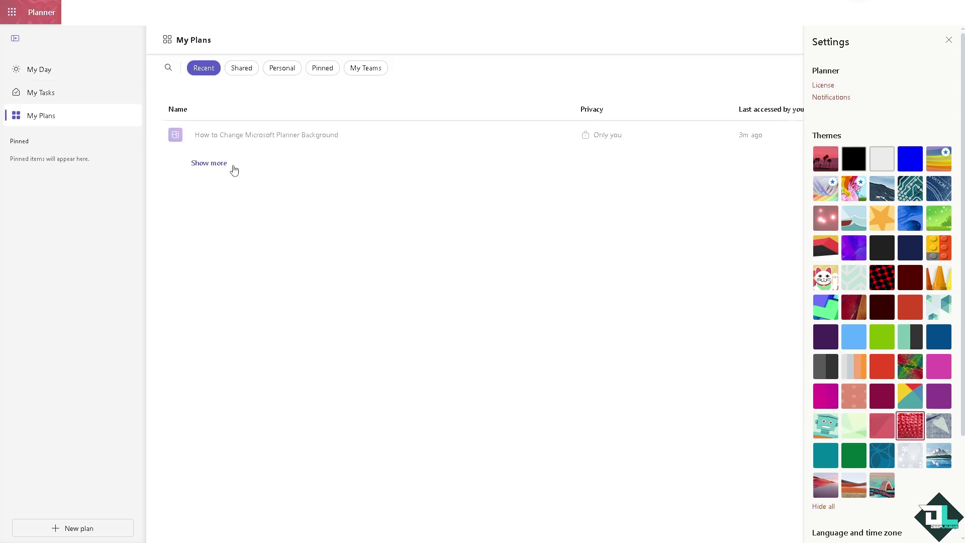
{"action": "left_click", "coordinate": [260, 137]}
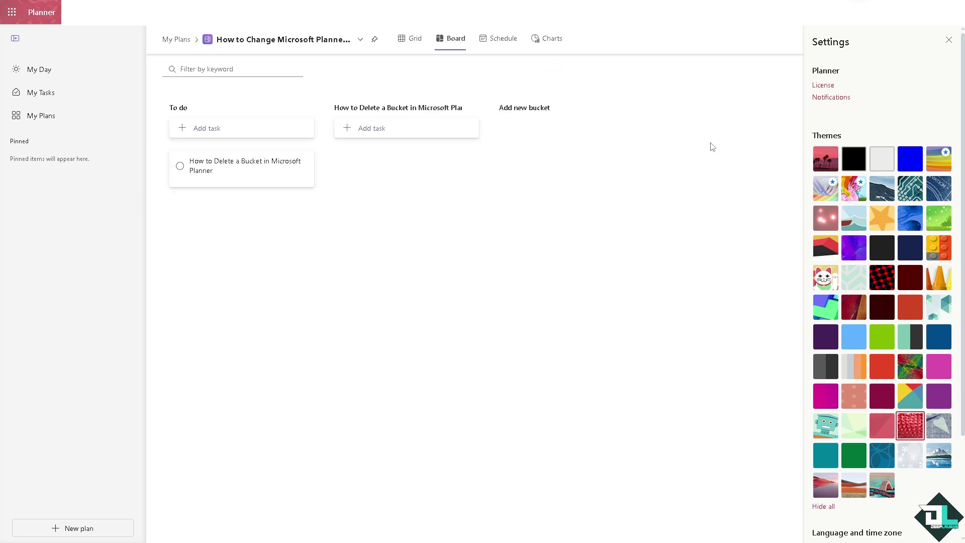
{"action": "left_click", "coordinate": [948, 42]}
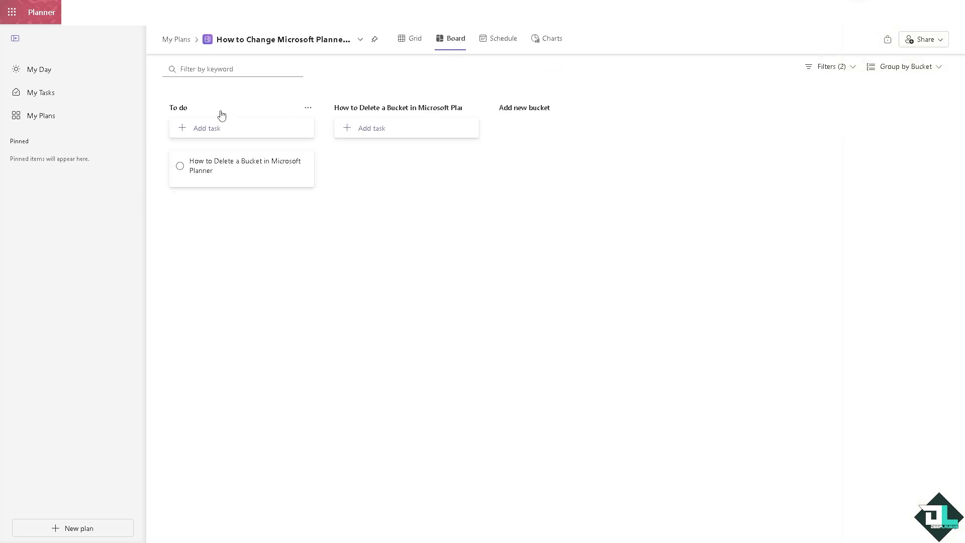
{"action": "left_click", "coordinate": [201, 168]}
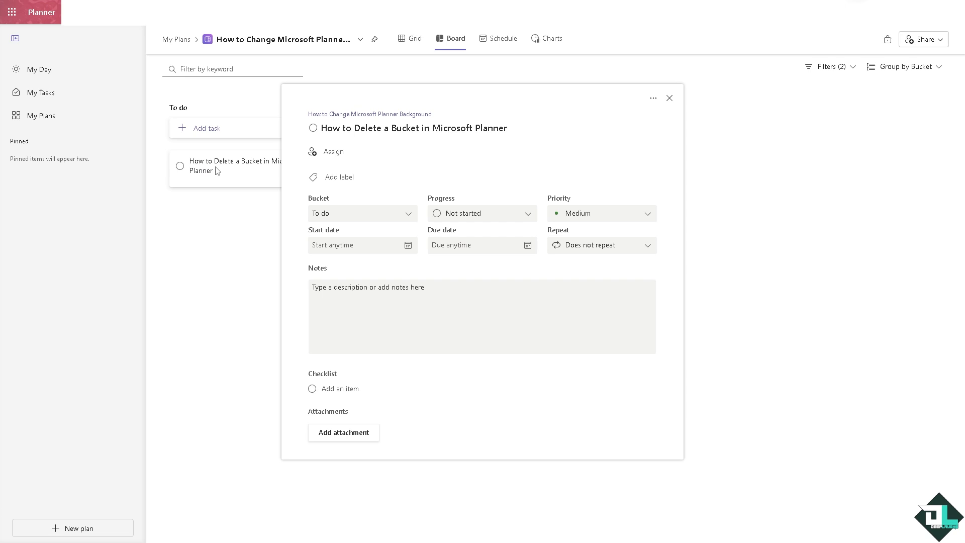
{"action": "left_click", "coordinate": [671, 97]}
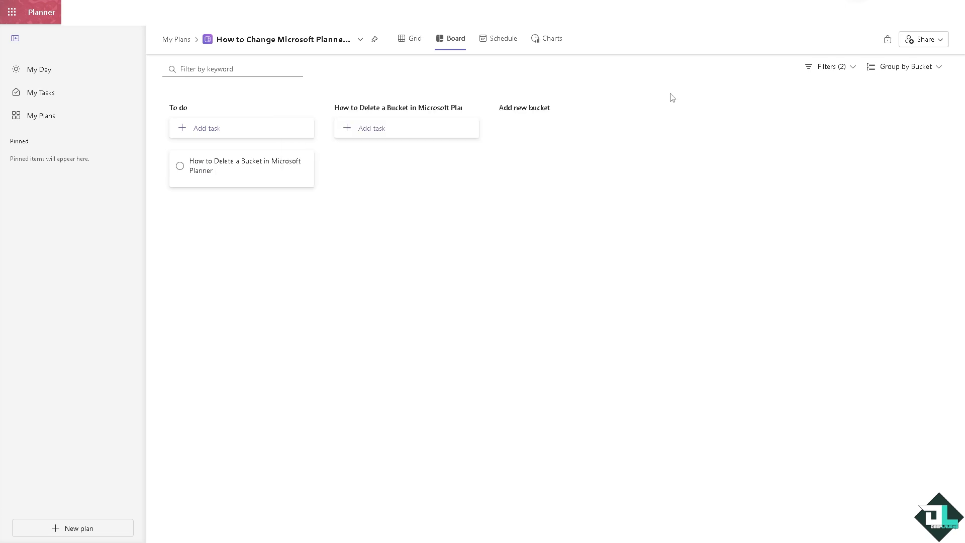
Switch the plan to Grid view and open the task's Labels list to browse colour labels
{"action": "left_click", "coordinate": [411, 41]}
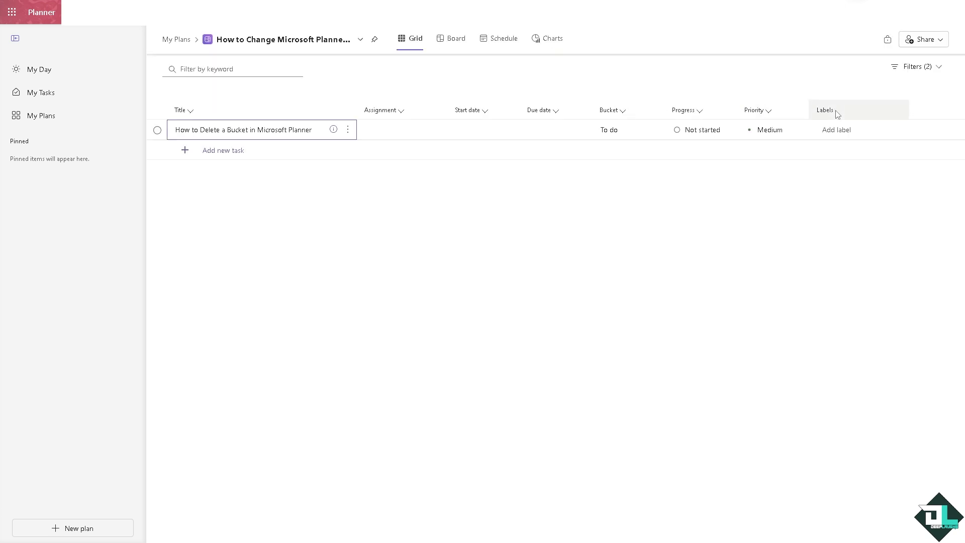
{"action": "left_click", "coordinate": [873, 130]}
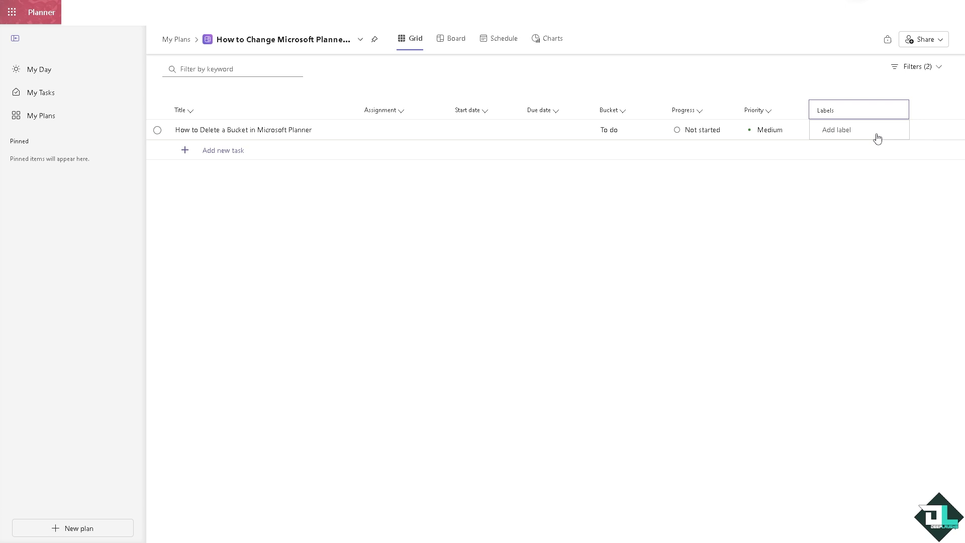
{"action": "left_click", "coordinate": [877, 134]}
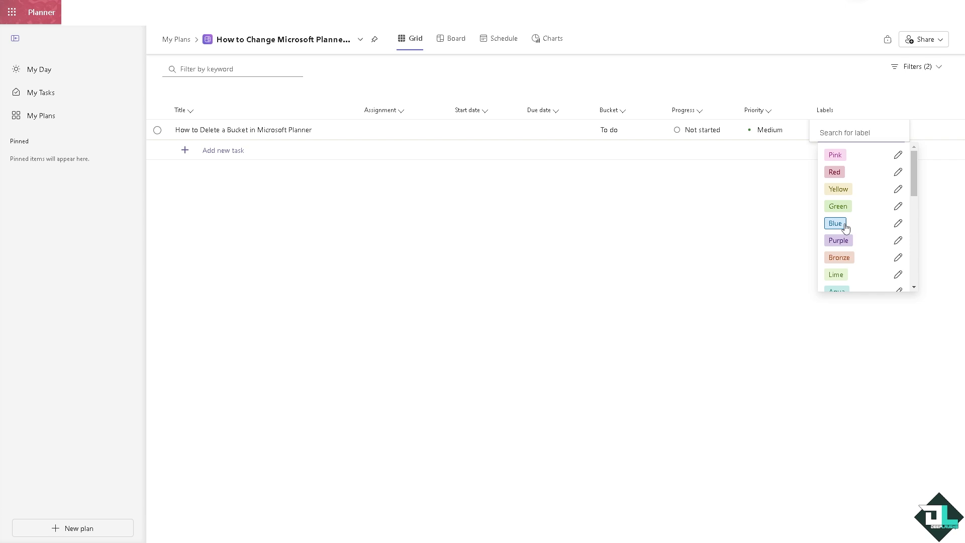
{"action": "scroll", "coordinate": [847, 261], "scroll_direction": "down", "scroll_amount": 1}
{"action": "scroll", "coordinate": [847, 264], "scroll_direction": "down", "scroll_amount": 5}
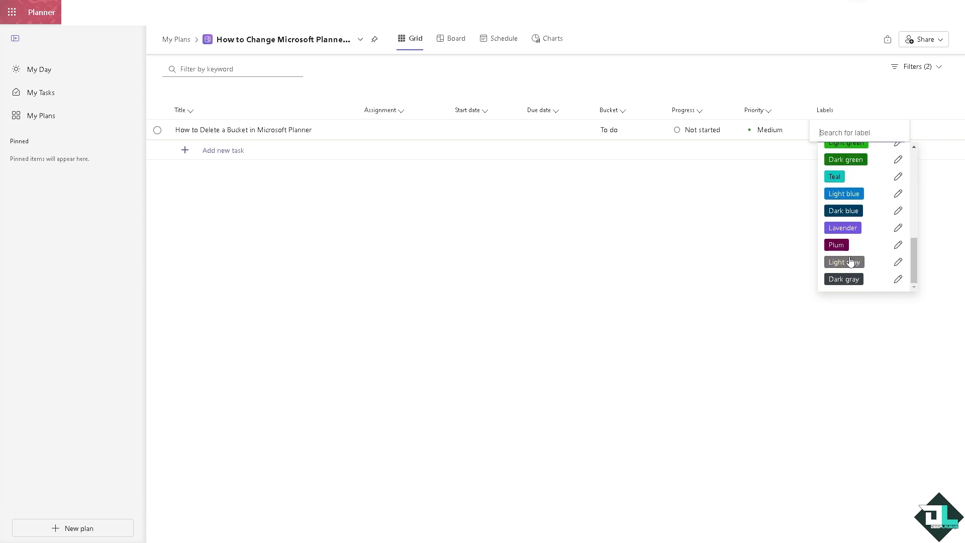